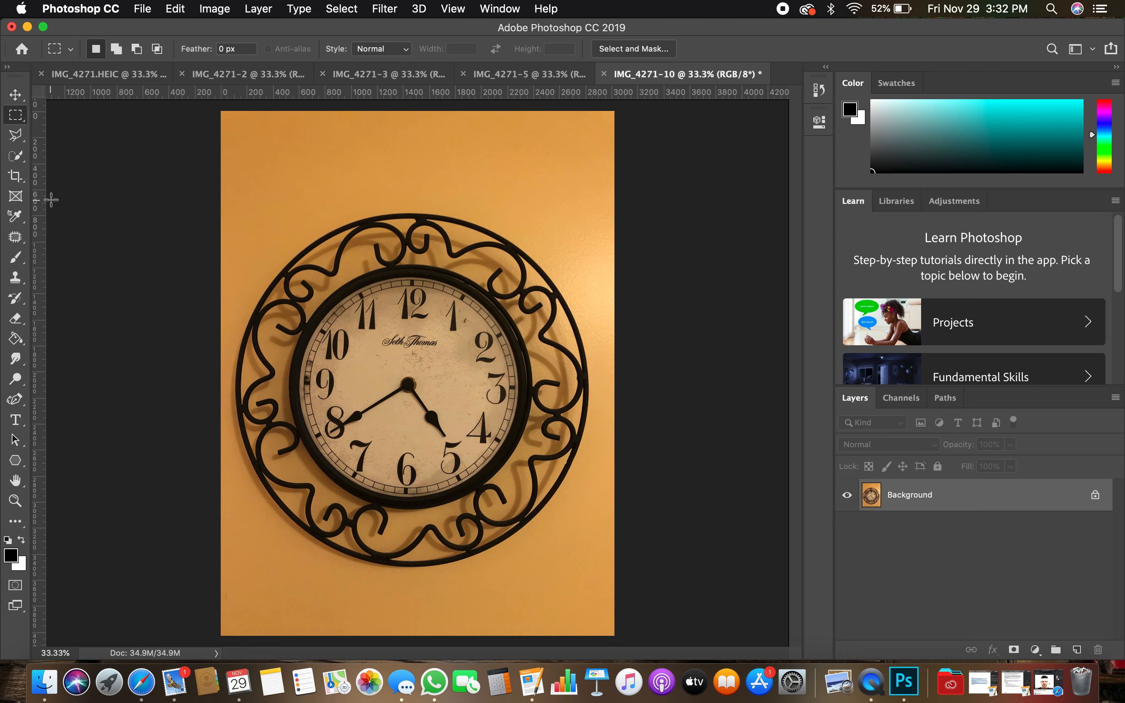
- Select the whole clock face inside its black frame with the Quick Selection tool, including the numeral 10
{"action": "left_click", "coordinate": [15, 158]}
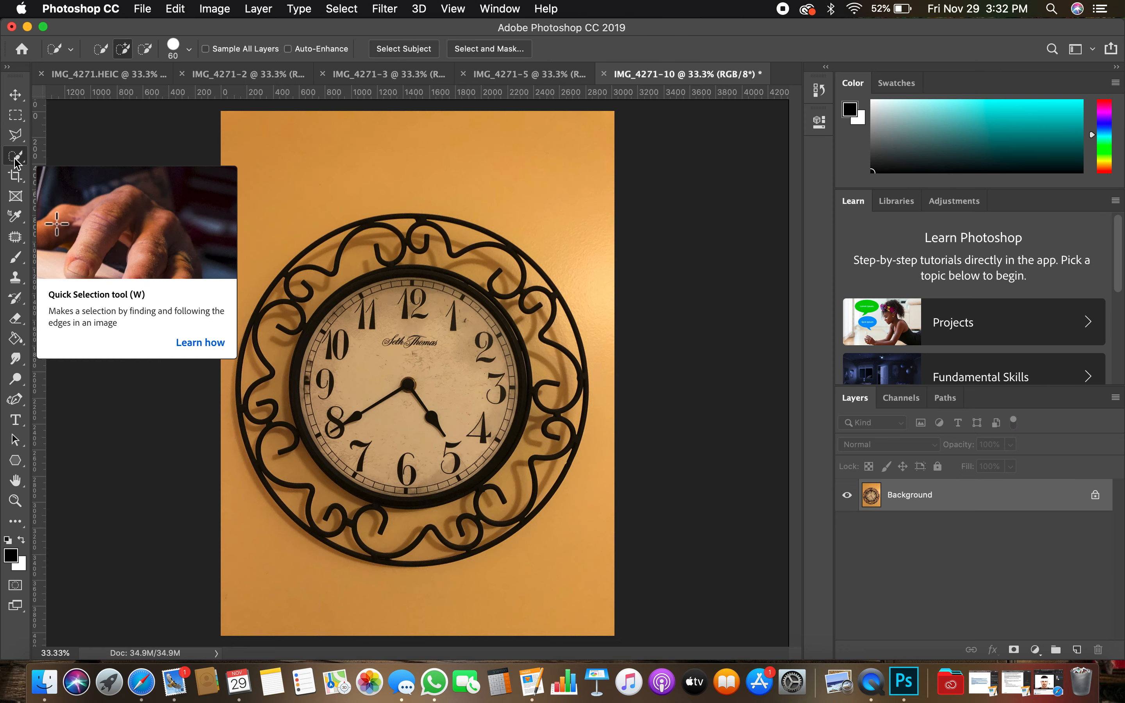
{"action": "left_click_drag", "start_coordinate": [470, 306], "coordinate": [350, 460]}
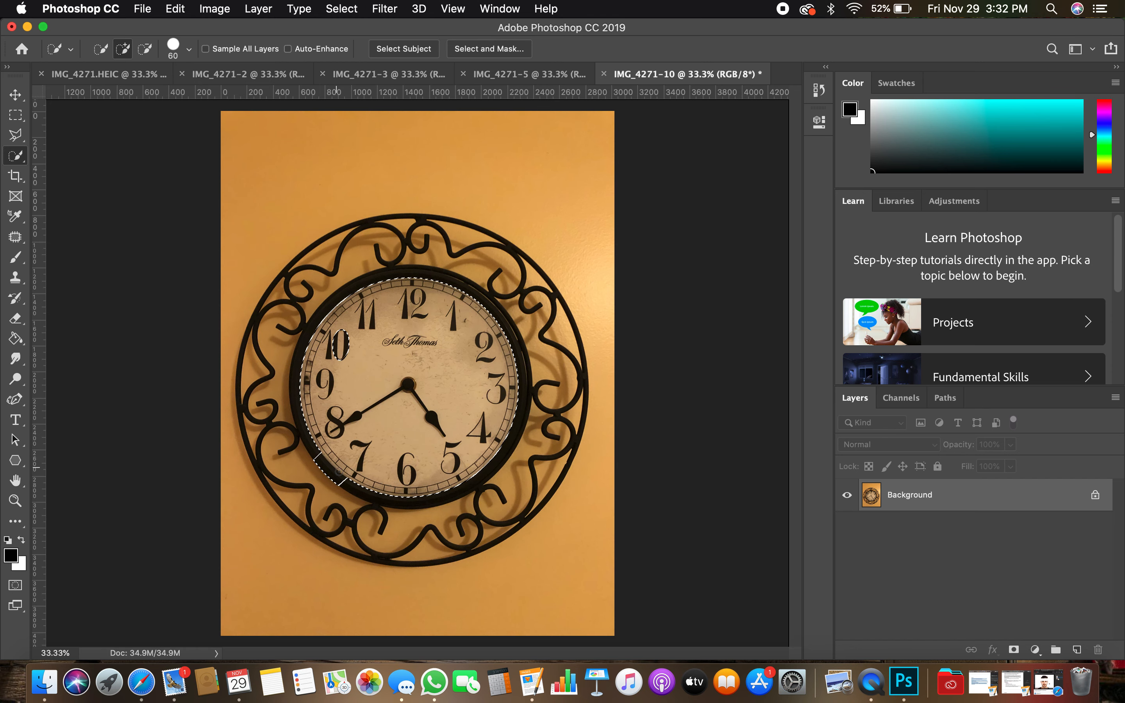
{"action": "left_click", "coordinate": [340, 345]}
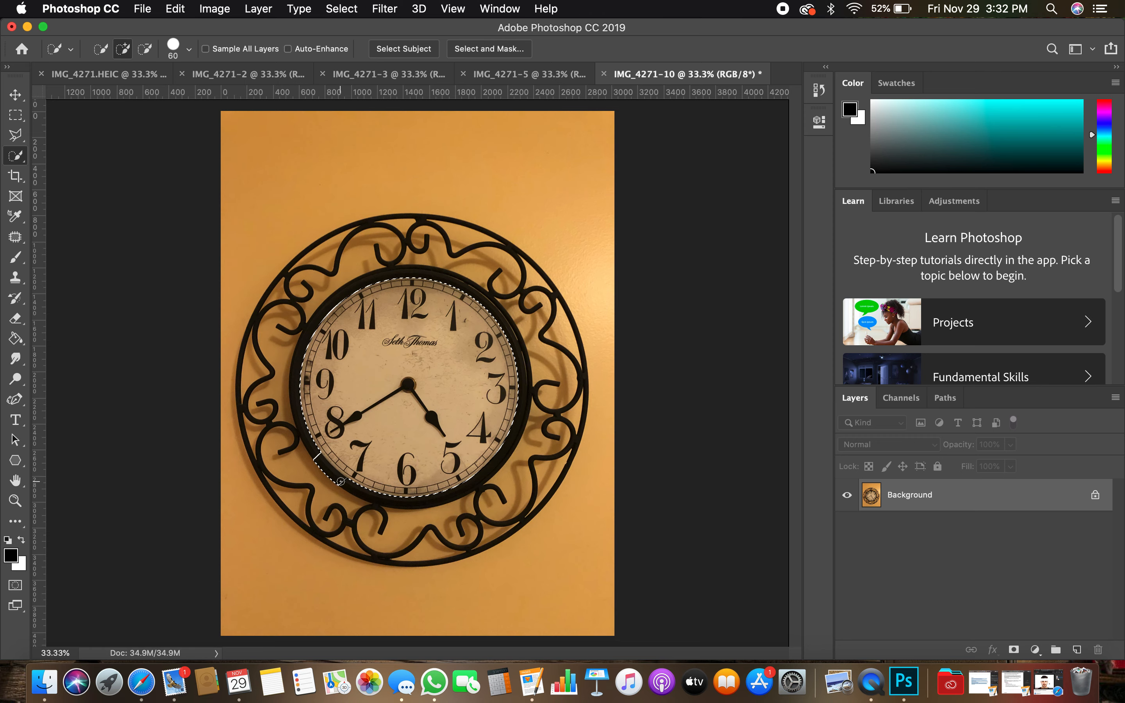
{"action": "key", "text": "alt"}
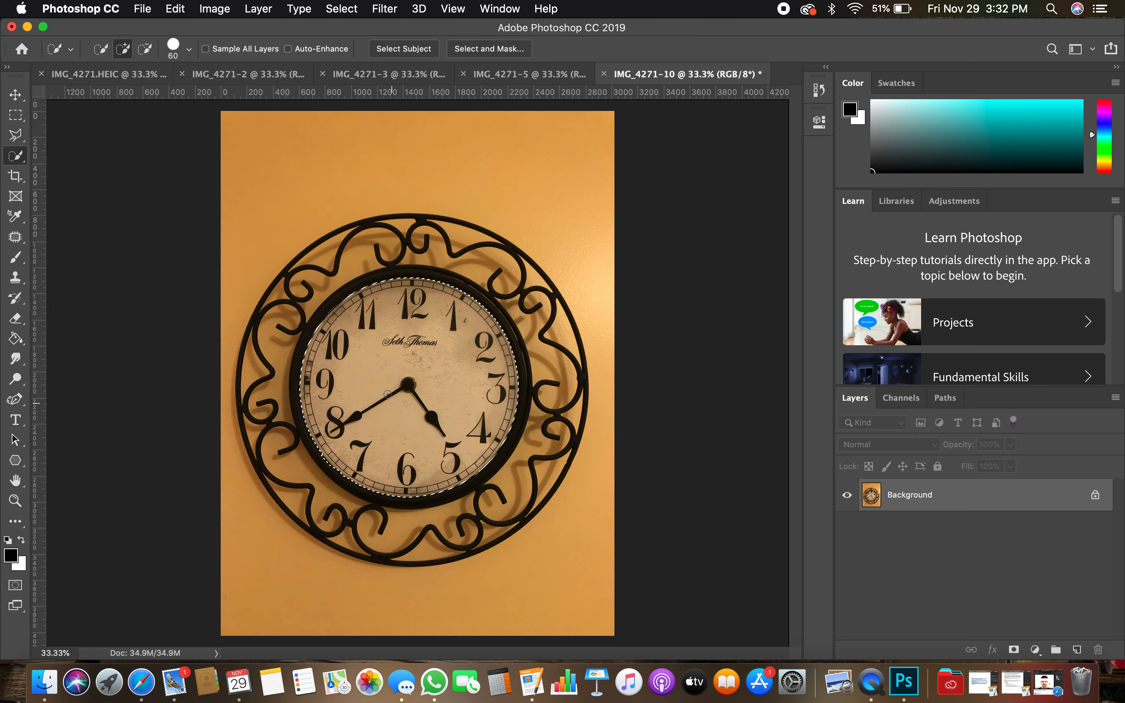
{"action": "right_click", "coordinate": [388, 371]}
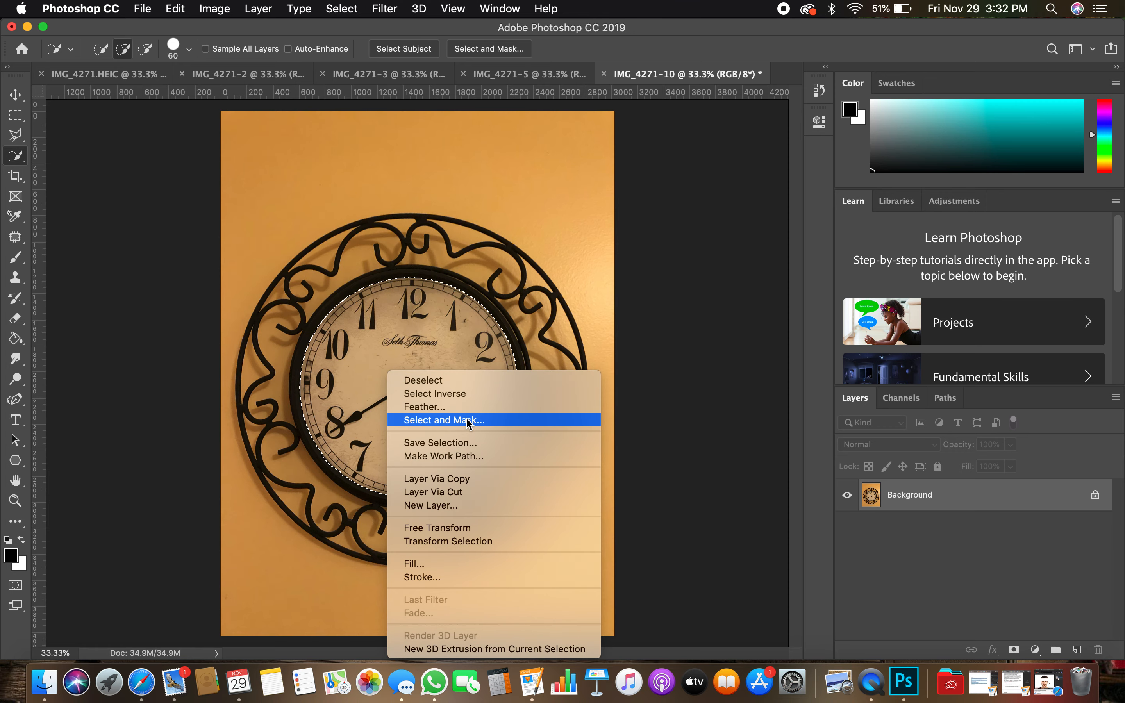
{"action": "left_click", "coordinate": [445, 352]}
- Open the selection in Select and Mask and output it as a layer mask that isolates the clock face
{"action": "left_click", "coordinate": [492, 50]}
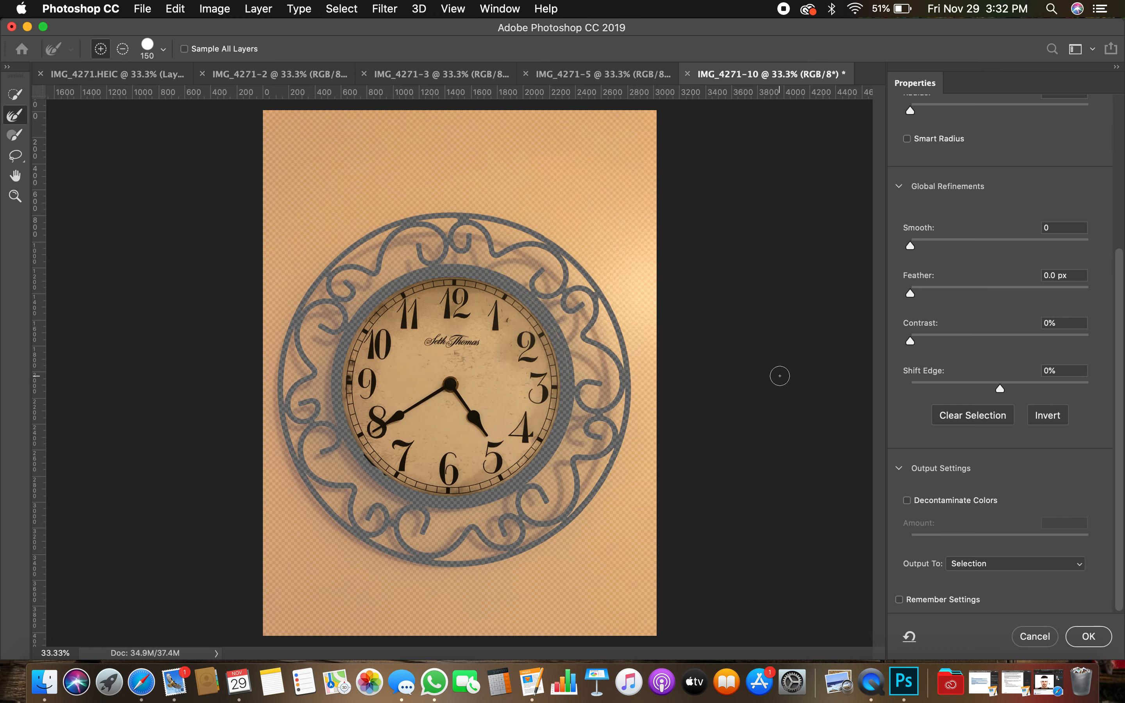
{"action": "scroll", "coordinate": [1031, 161], "scroll_direction": "up", "scroll_amount": 5}
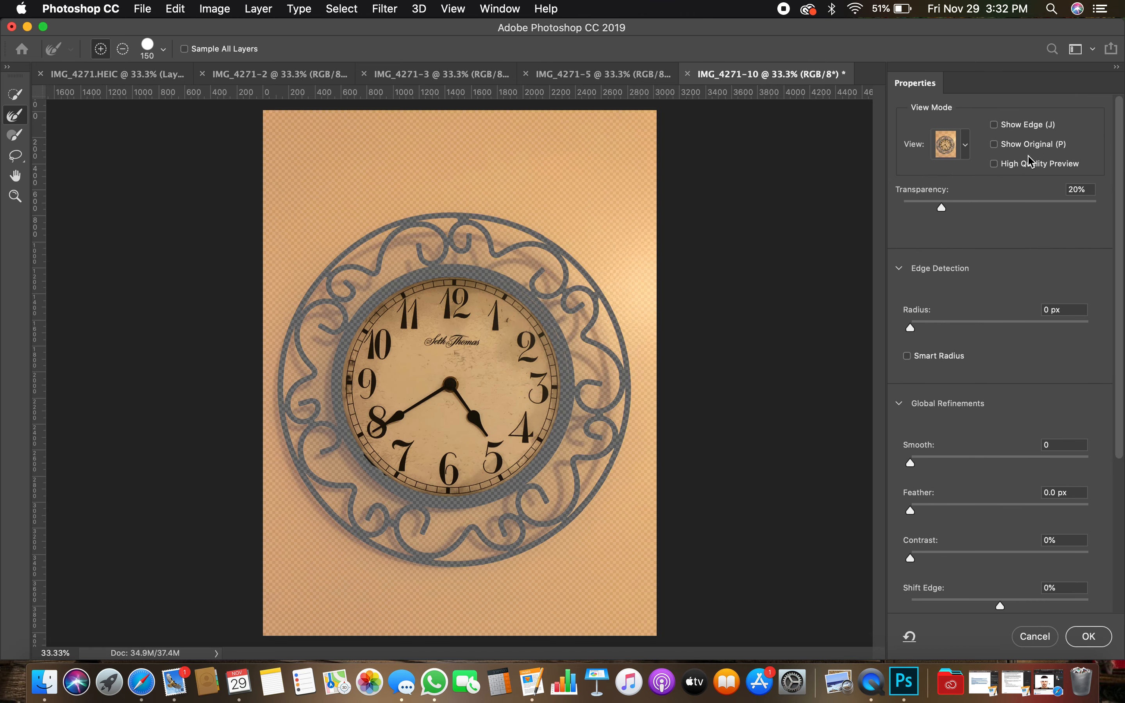
{"action": "scroll", "coordinate": [1015, 301], "scroll_direction": "down", "scroll_amount": 5}
{"action": "scroll", "coordinate": [1017, 301], "scroll_direction": "up", "scroll_amount": 5}
{"action": "scroll", "coordinate": [1016, 302], "scroll_direction": "down", "scroll_amount": 5}
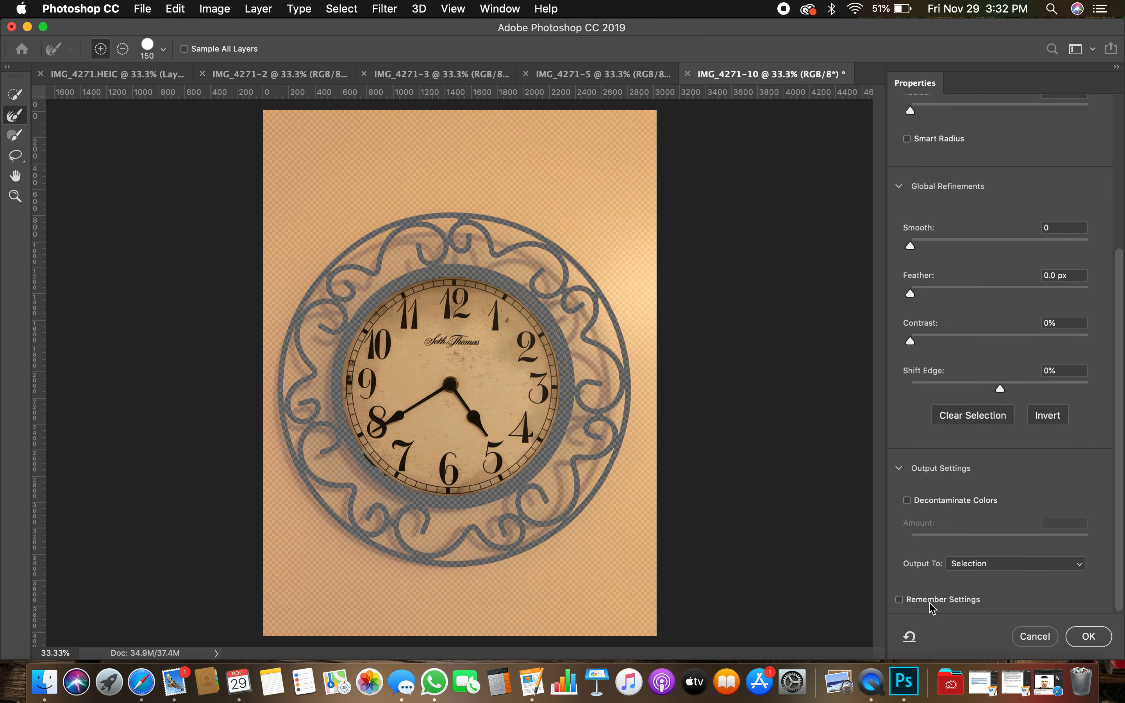
{"action": "left_click", "coordinate": [1088, 637]}
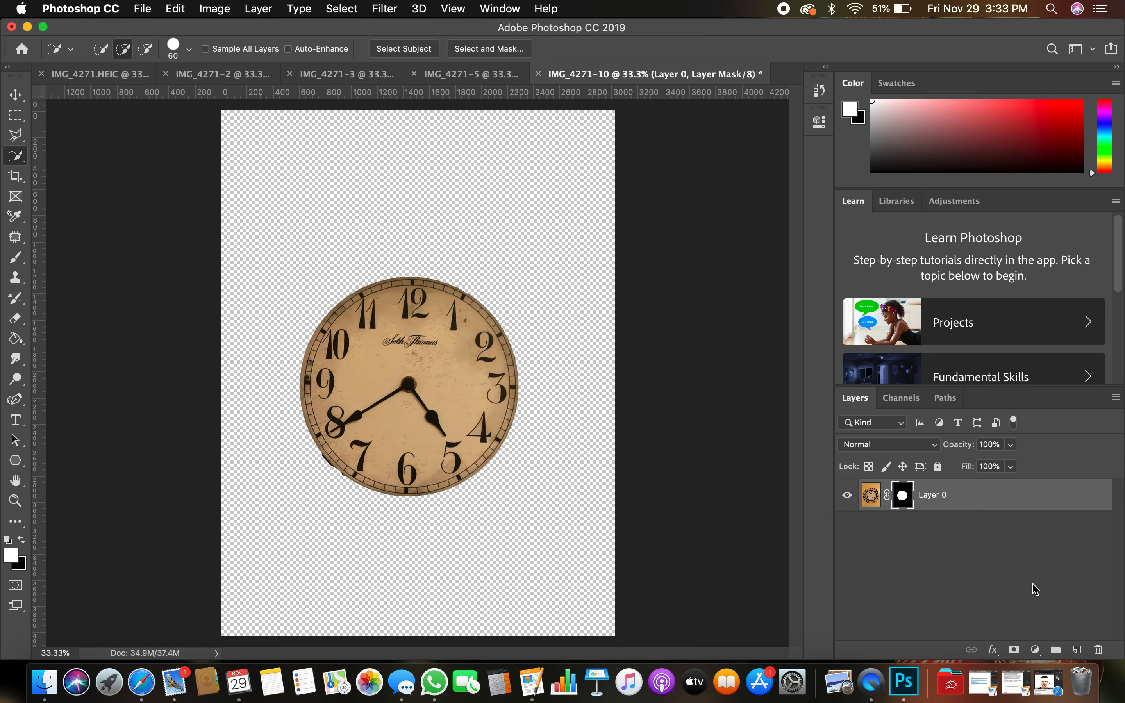
- Add a new layer, draw a black-to-white radial gradient from the clock's centre, and place it beneath the clock layer
{"action": "left_click", "coordinate": [1077, 650]}
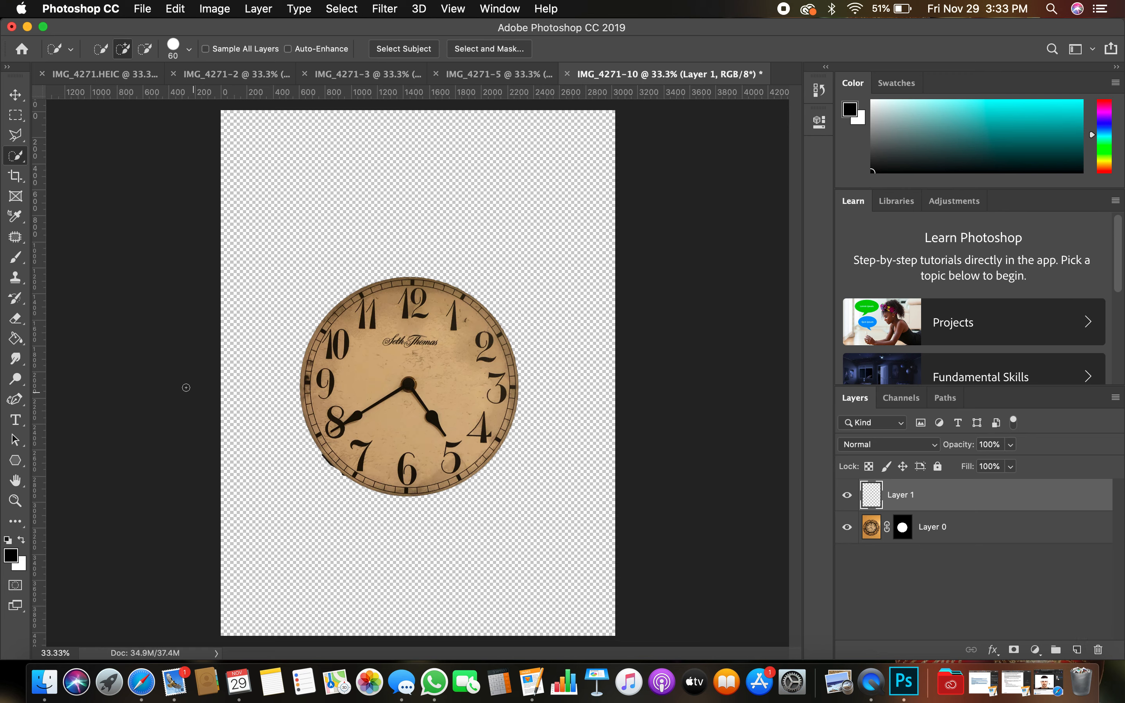
{"action": "left_click", "coordinate": [15, 341]}
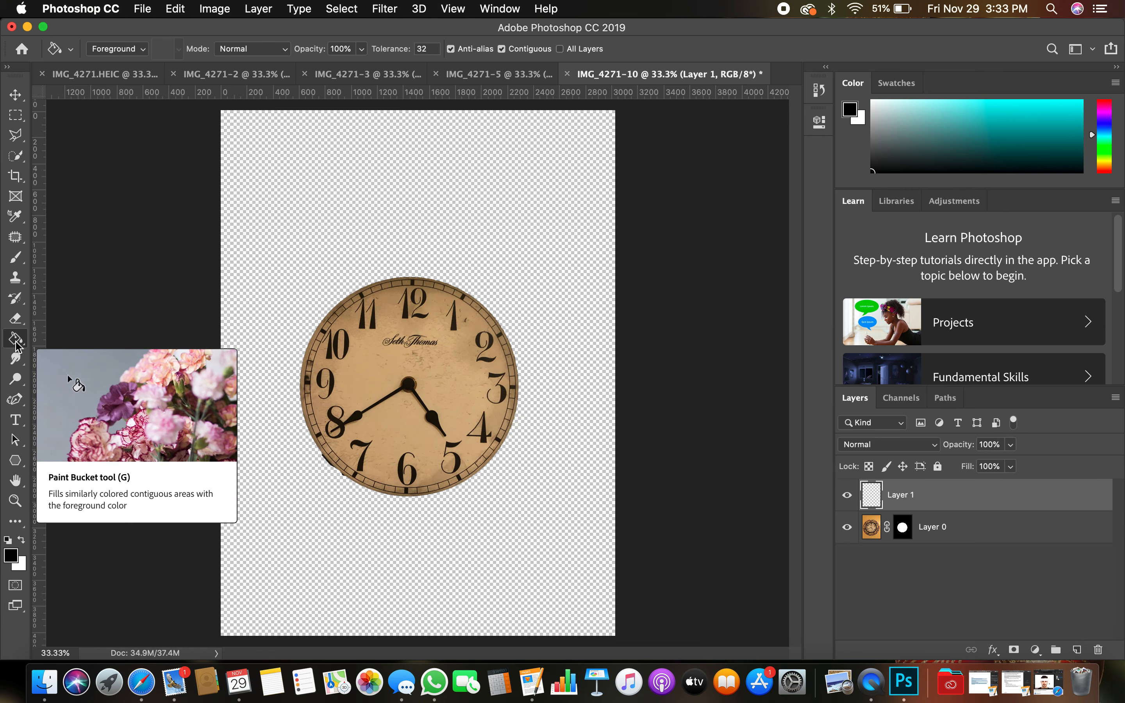
{"action": "right_click", "coordinate": [16, 342]}
{"action": "left_click", "coordinate": [68, 338]}
{"action": "left_click", "coordinate": [197, 48]}
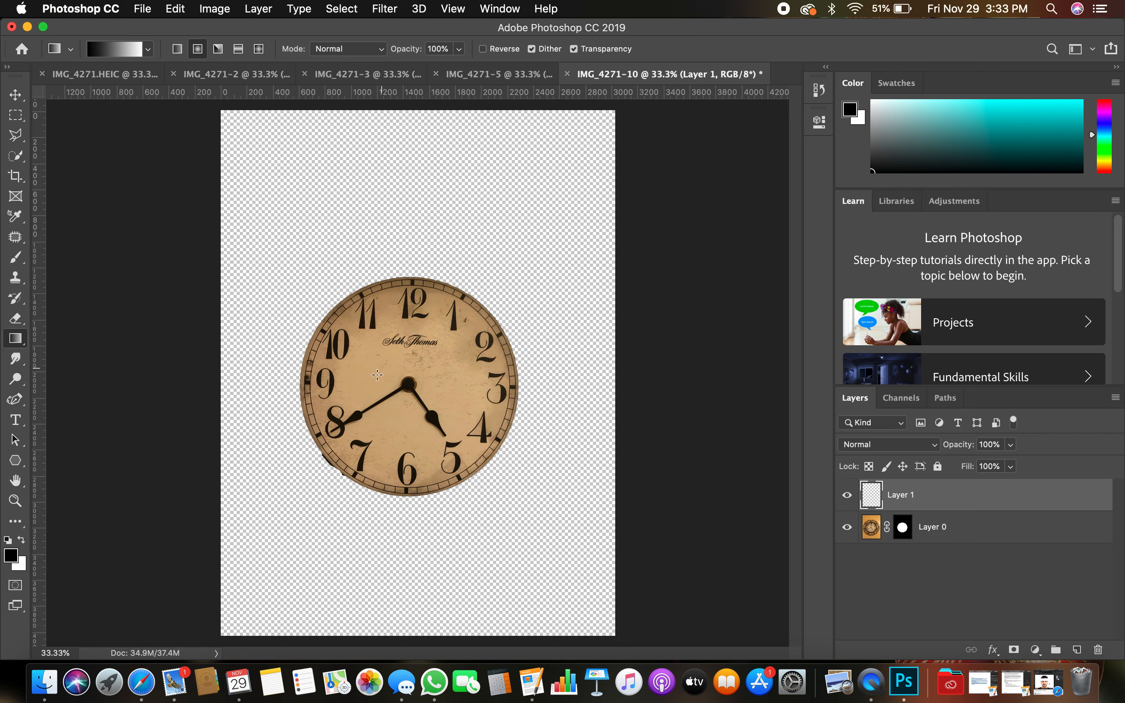
{"action": "left_click_drag", "start_coordinate": [411, 389], "coordinate": [658, 375]}
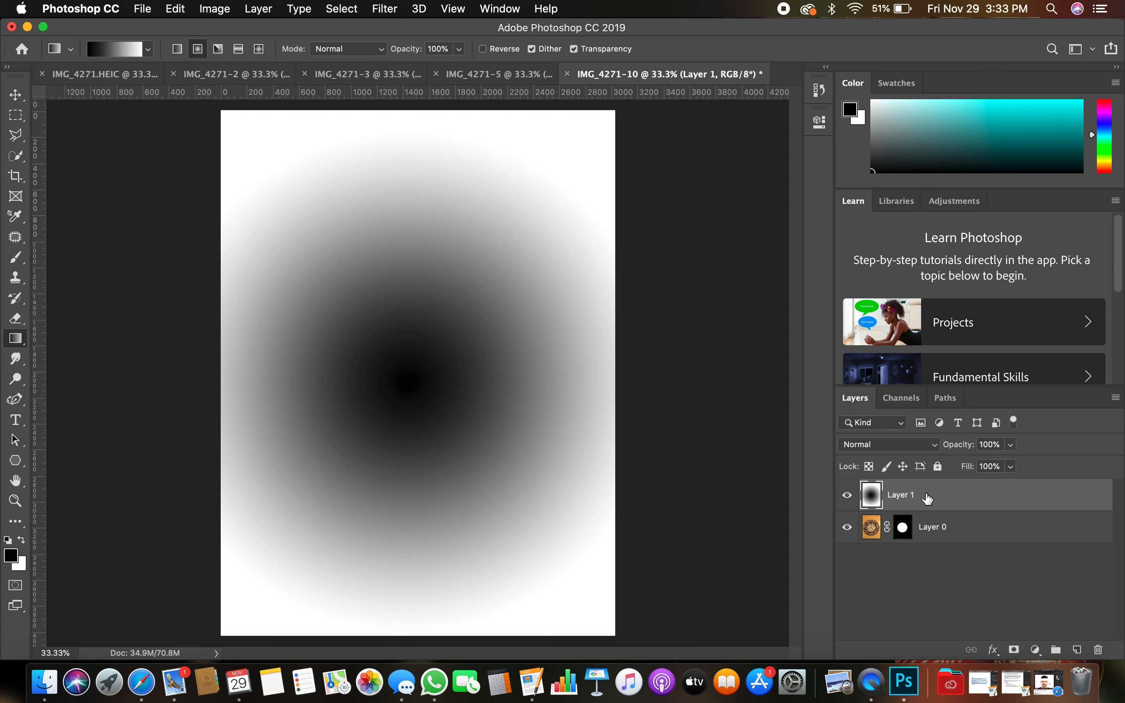
{"action": "left_click_drag", "start_coordinate": [927, 498], "coordinate": [930, 561]}
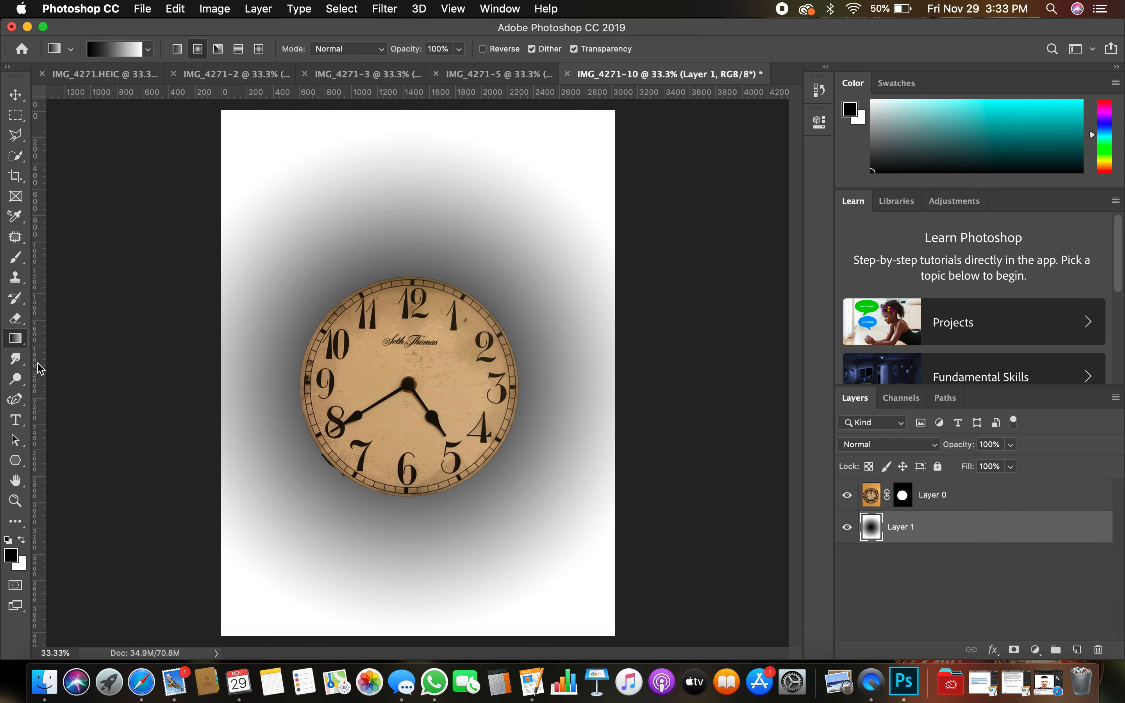
- Fill the gradient's mid-grey band and its outer light area with black using the Paint Bucket to form rings
{"action": "left_click", "coordinate": [22, 343]}
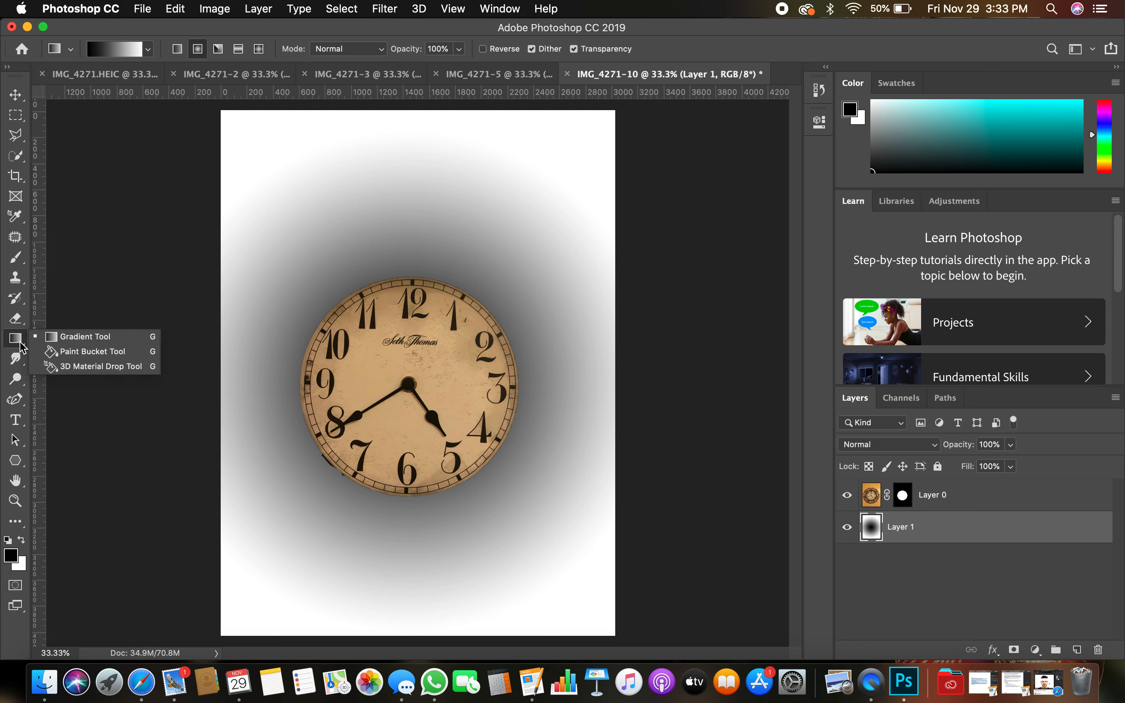
{"action": "left_click", "coordinate": [93, 352]}
{"action": "left_click", "coordinate": [539, 261]}
{"action": "left_click", "coordinate": [594, 158]}
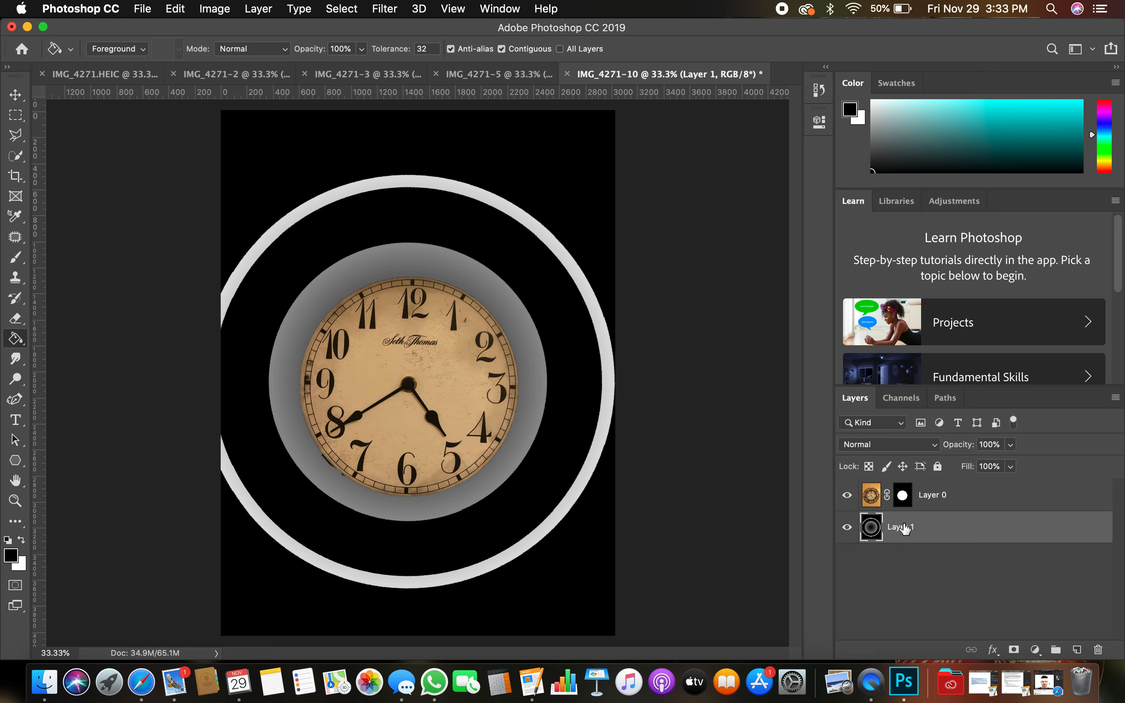
- Duplicate the masked clock layer and apply the layer mask on the copy
{"action": "left_click", "coordinate": [874, 500]}
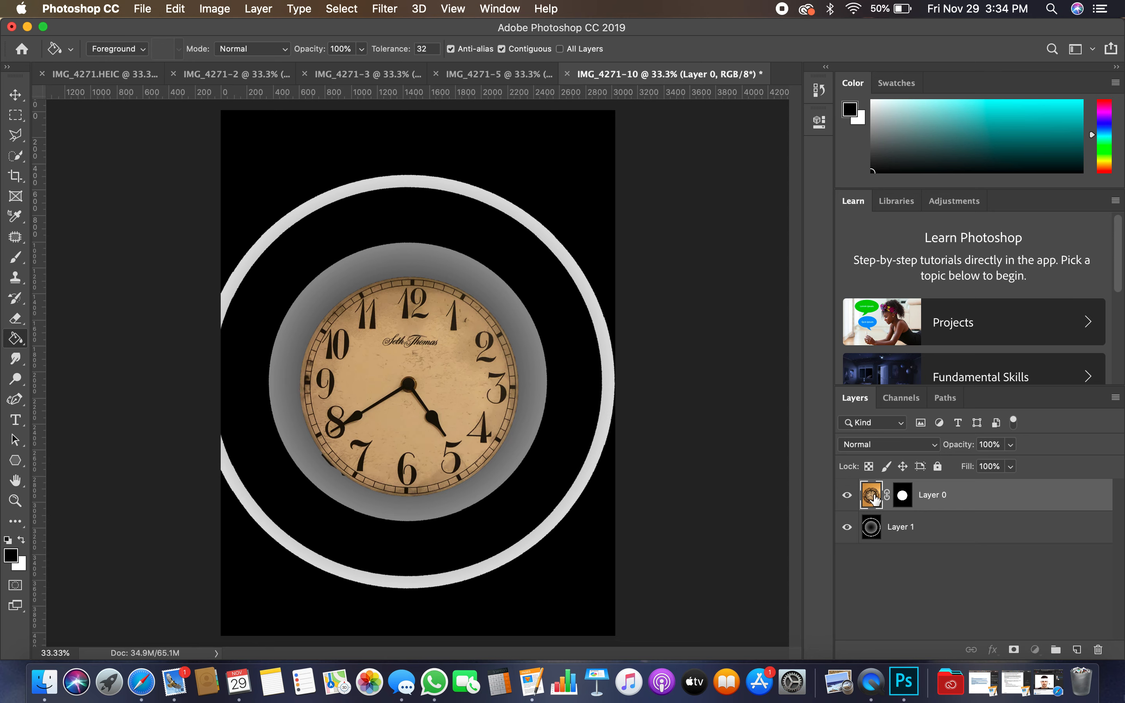
{"action": "left_click_drag", "start_coordinate": [871, 500], "coordinate": [873, 481], "text": "alt"}
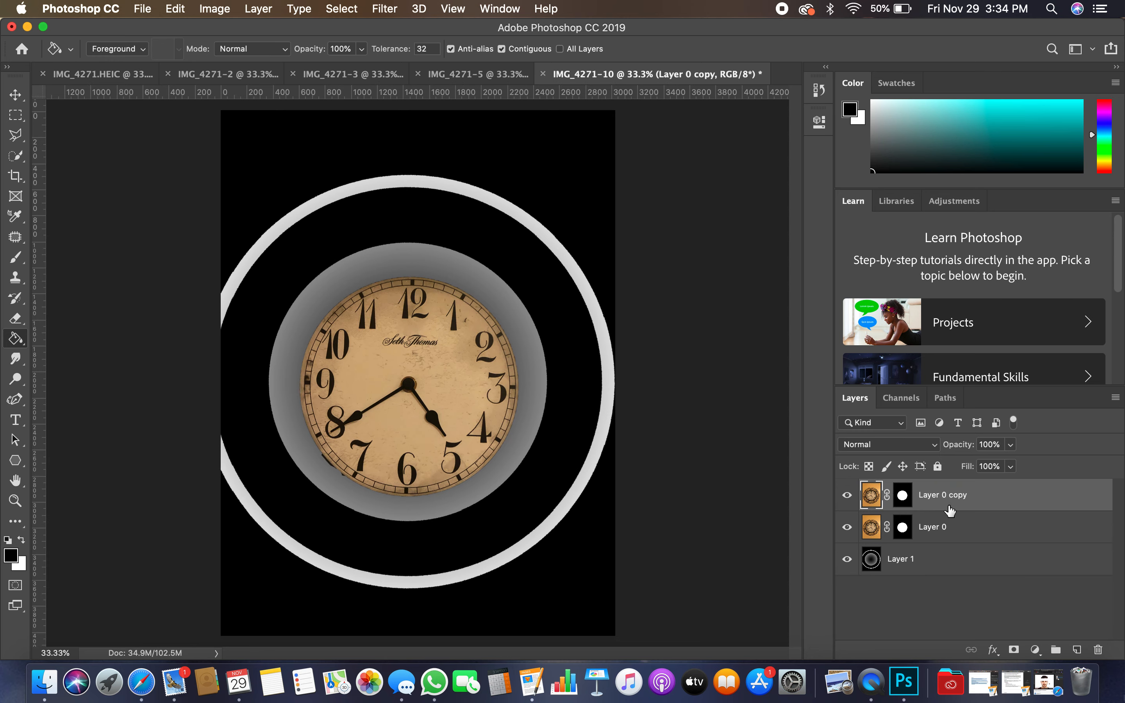
{"action": "left_click", "coordinate": [903, 495]}
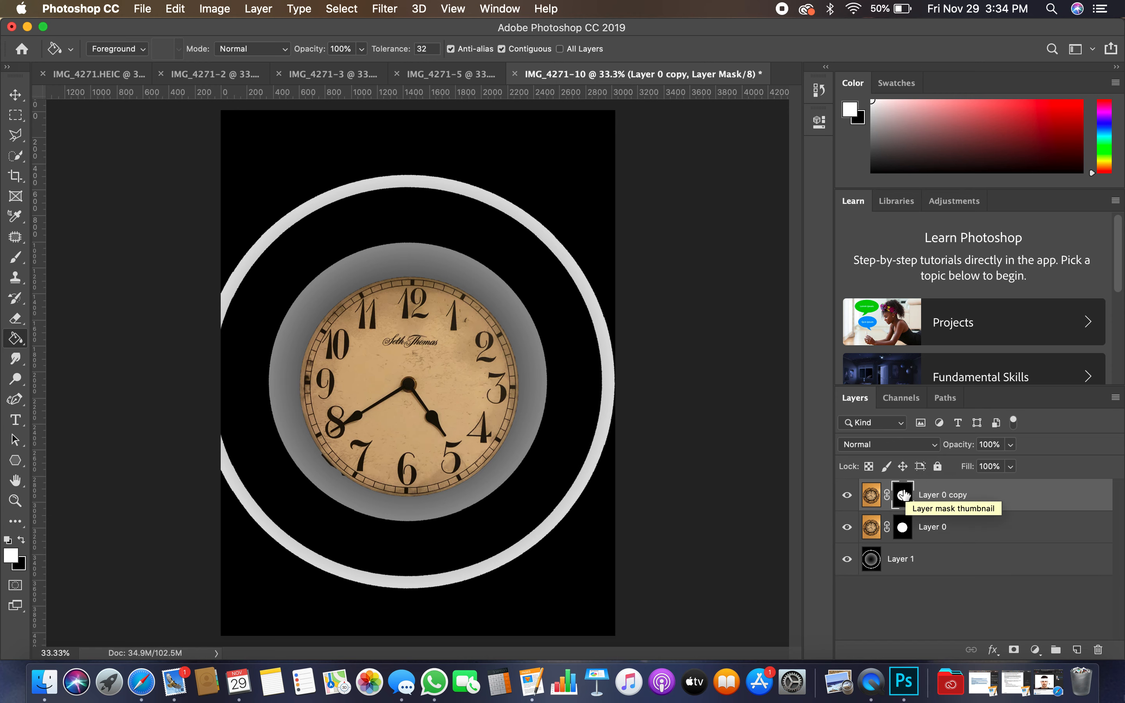
{"action": "right_click", "coordinate": [903, 496]}
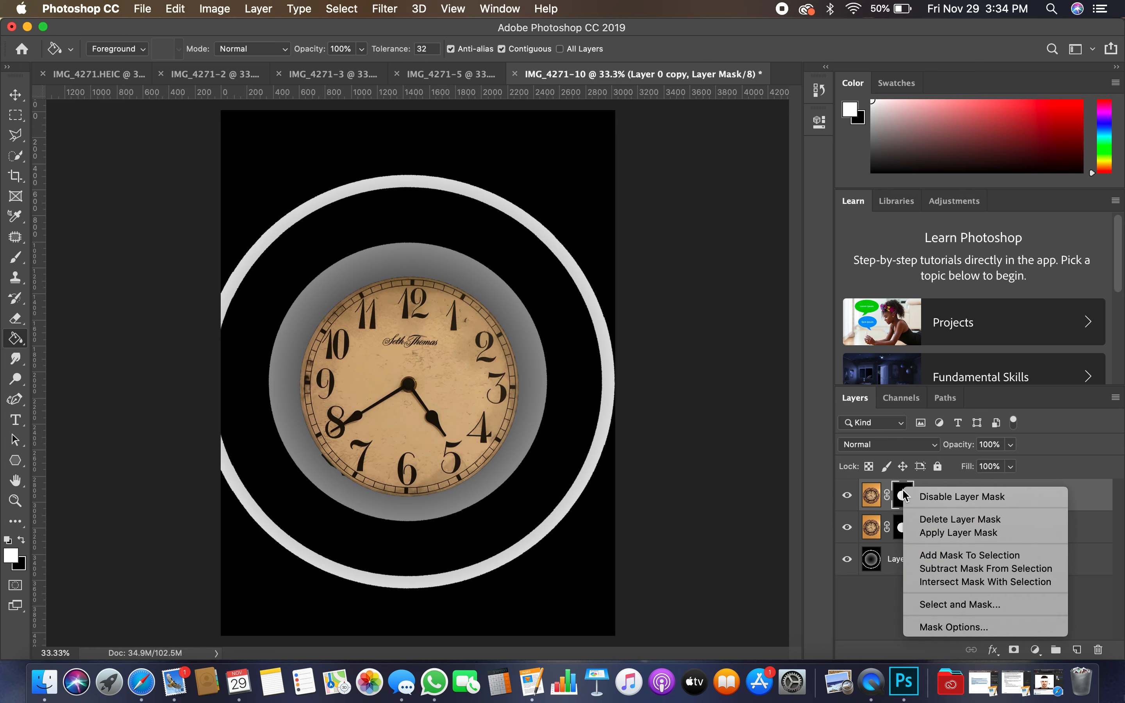
{"action": "left_click", "coordinate": [947, 533]}
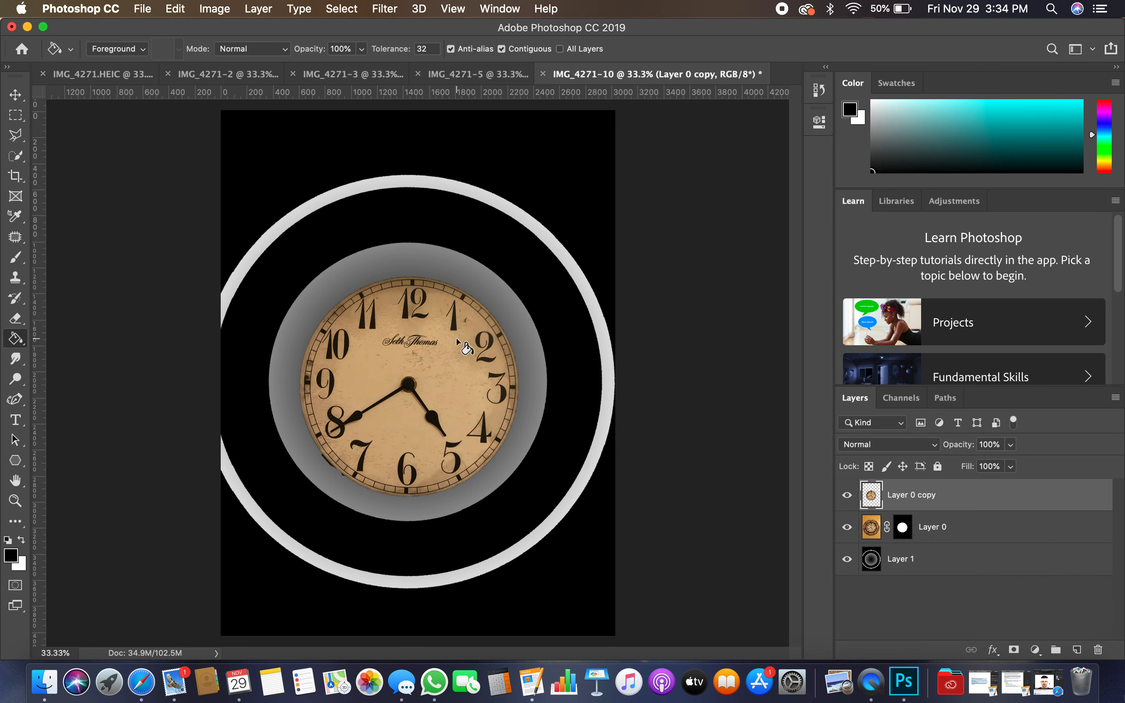
- Marquee a horizontal strip across the clock at the 10, brand name and 2, and cut it to a new layer
{"action": "key", "text": "m"}
{"action": "mouse_move", "coordinate": [305, 325]}
{"action": "left_mouse_down"}
{"action": "mouse_move", "coordinate": [539, 366]}
{"action": "mouse_move", "coordinate": [521, 366]}
{"action": "left_mouse_up"}
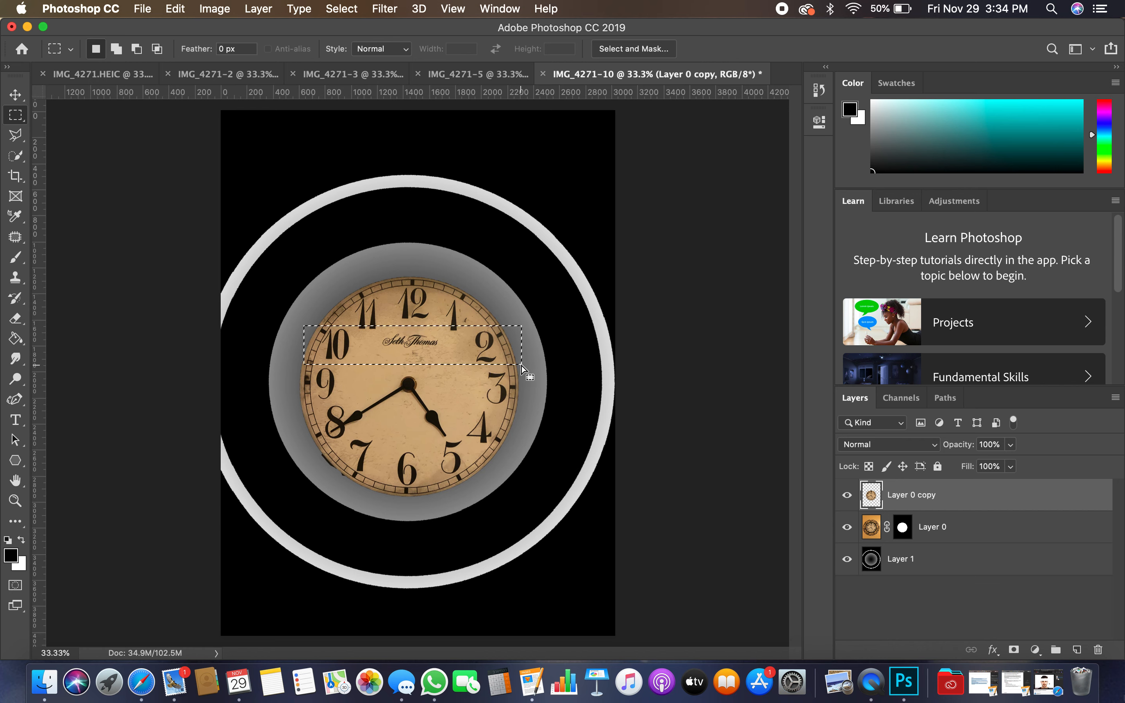
{"action": "left_click", "coordinate": [477, 358]}
{"action": "left_click_drag", "start_coordinate": [303, 321], "coordinate": [520, 361]}
{"action": "left_click", "coordinate": [520, 361]}
{"action": "left_click_drag", "start_coordinate": [304, 317], "coordinate": [520, 362]}
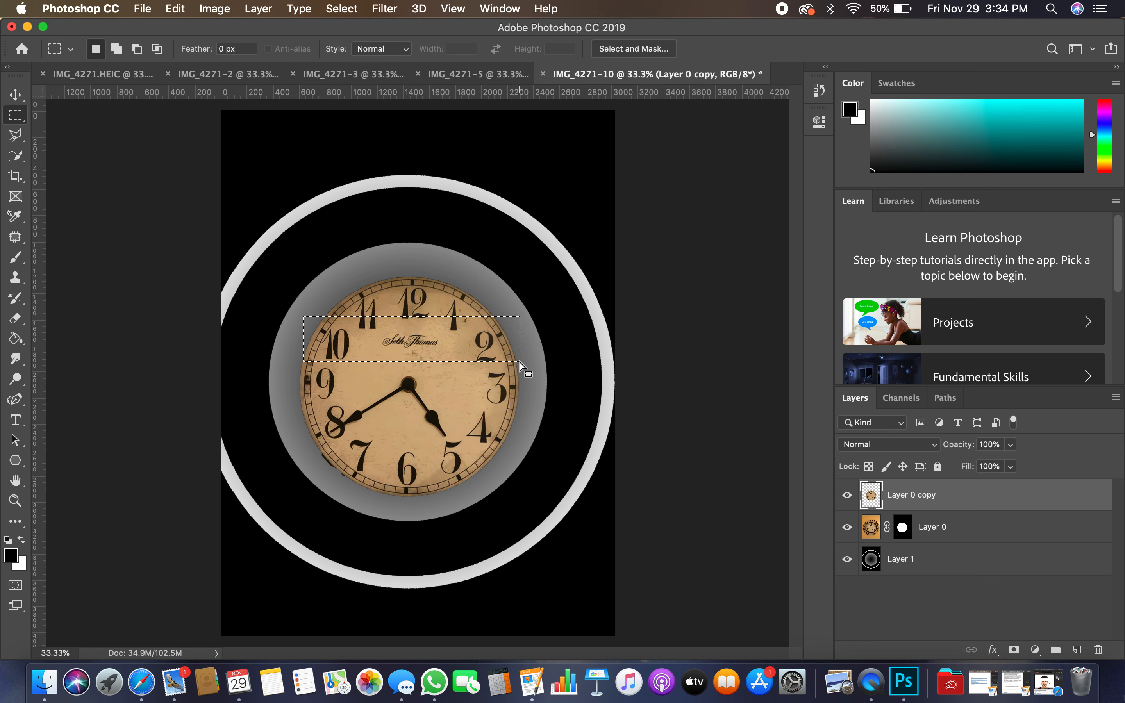
{"action": "right_click", "coordinate": [380, 346]}
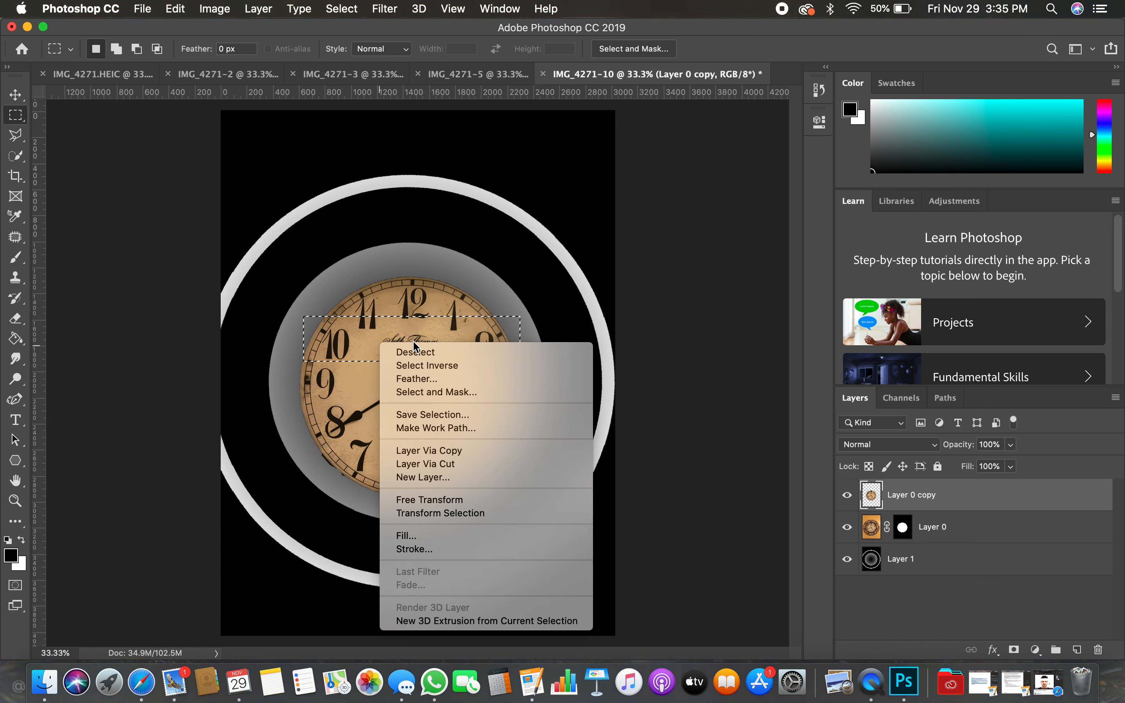
{"action": "left_click", "coordinate": [452, 465]}
- On Layer 0 copy, marquee a horizontal strip across the clock just below the hands and cut it to a new layer
{"action": "left_click", "coordinate": [912, 527]}
{"action": "left_click_drag", "start_coordinate": [293, 424], "coordinate": [529, 460]}
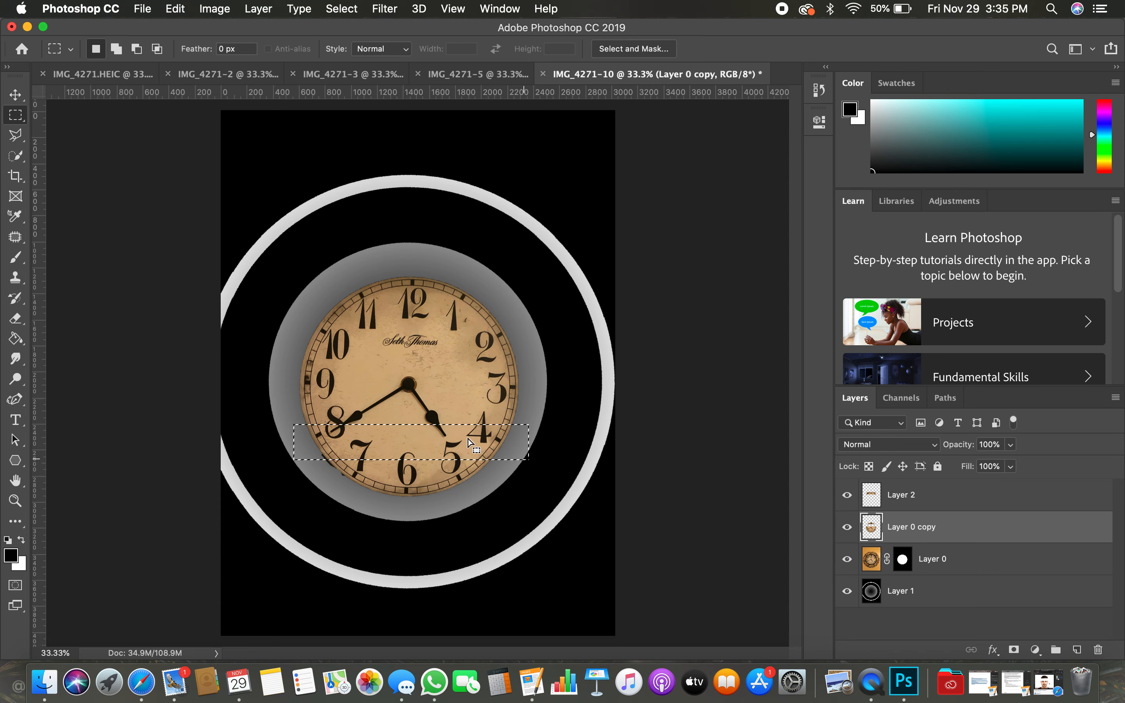
{"action": "right_click", "coordinate": [433, 422]}
{"action": "left_click", "coordinate": [424, 444]}
{"action": "right_click", "coordinate": [424, 445]}
{"action": "left_click", "coordinate": [477, 491]}
{"action": "left_click", "coordinate": [892, 507]}
{"action": "left_click", "coordinate": [899, 532]}
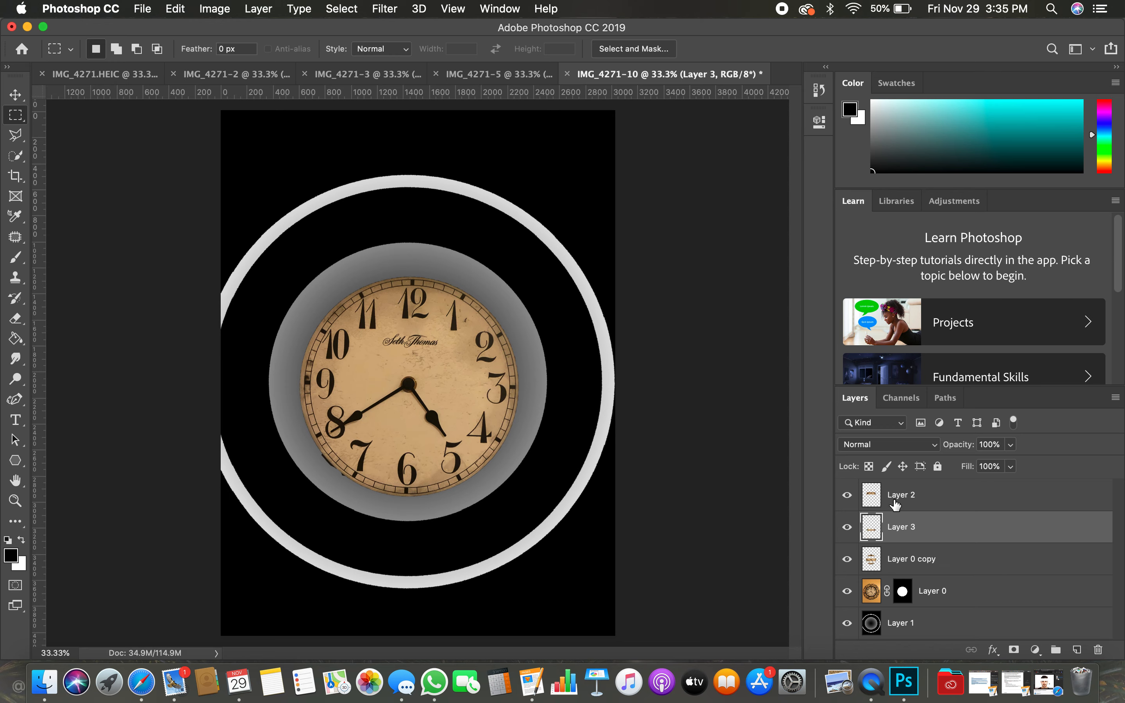
- Shift the upper clock strip on Layer 2 about 250 px to the right
{"action": "left_click", "coordinate": [895, 506]}
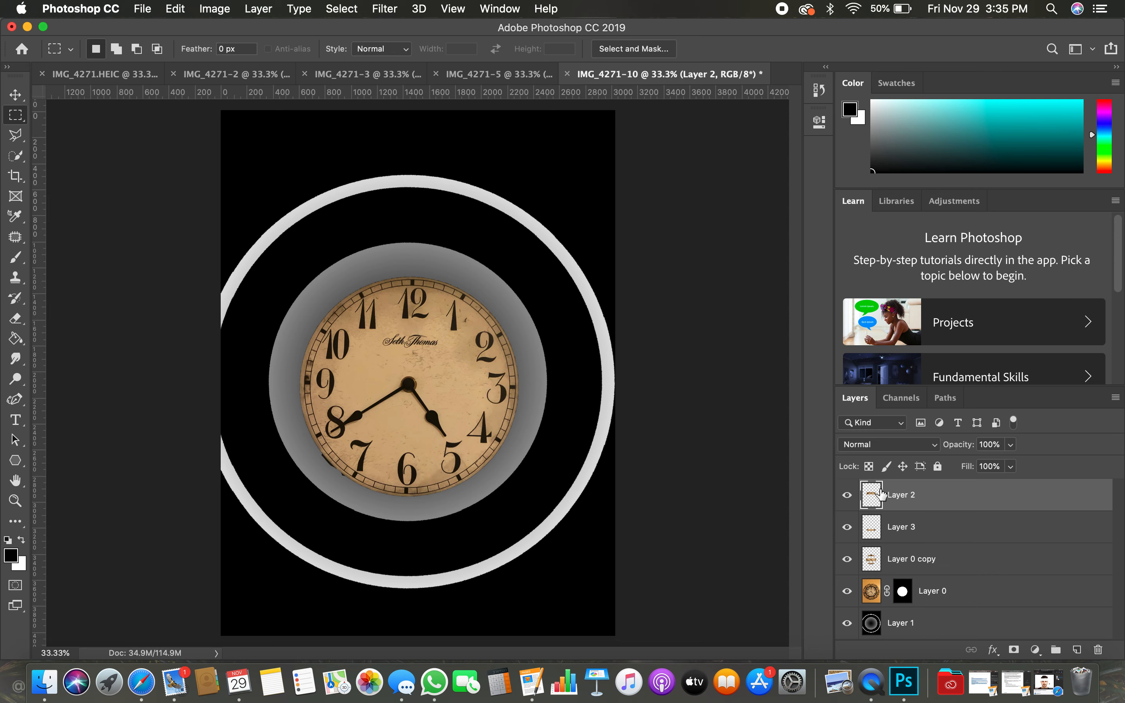
{"action": "left_click", "coordinate": [15, 95]}
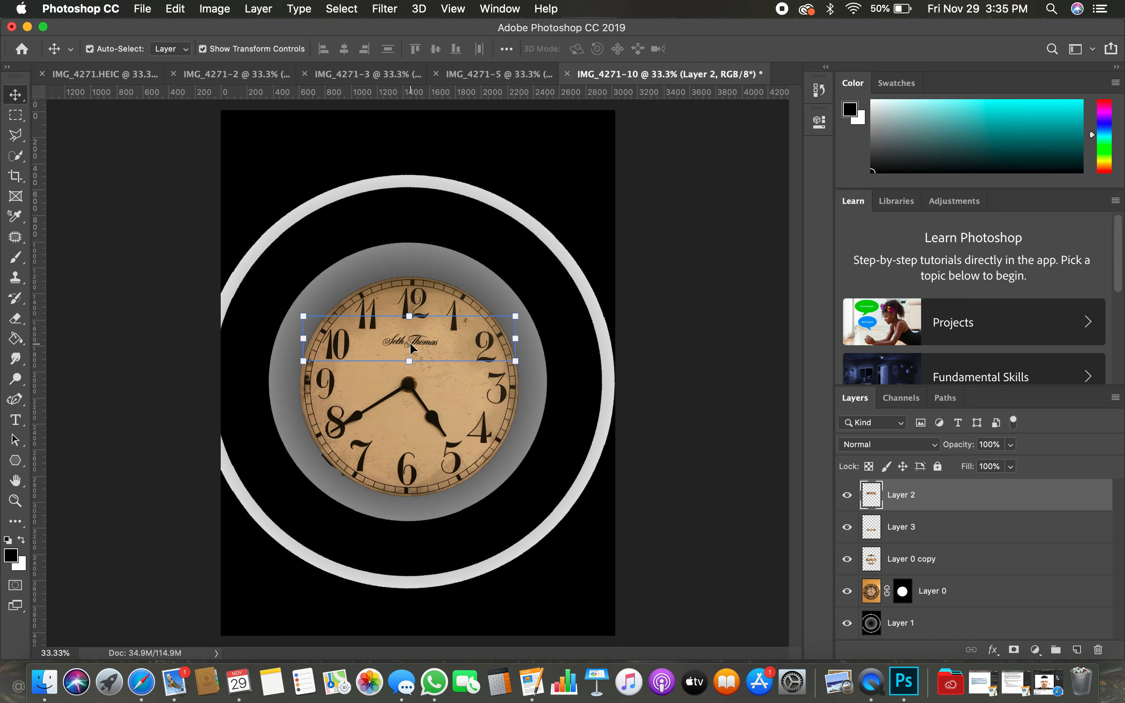
{"action": "key", "text": "shift+Right"}
{"action": "key", "text": "shift+Right"}
{"action": "key", "text": "shift+Right"}
{"action": "key", "text": "shift+Right"}
{"action": "key", "text": "shift+Right"}
{"action": "key", "text": "shift+Right"}
{"action": "key", "text": "shift+Right"}
{"action": "key", "text": "shift+Right"}
{"action": "key", "text": "shift+Right"}
{"action": "key", "text": "shift+Right"}
{"action": "key", "text": "shift+Right"}
{"action": "key", "text": "shift+Right"}
{"action": "key", "text": "shift+Right"}
{"action": "key", "text": "shift+Right"}
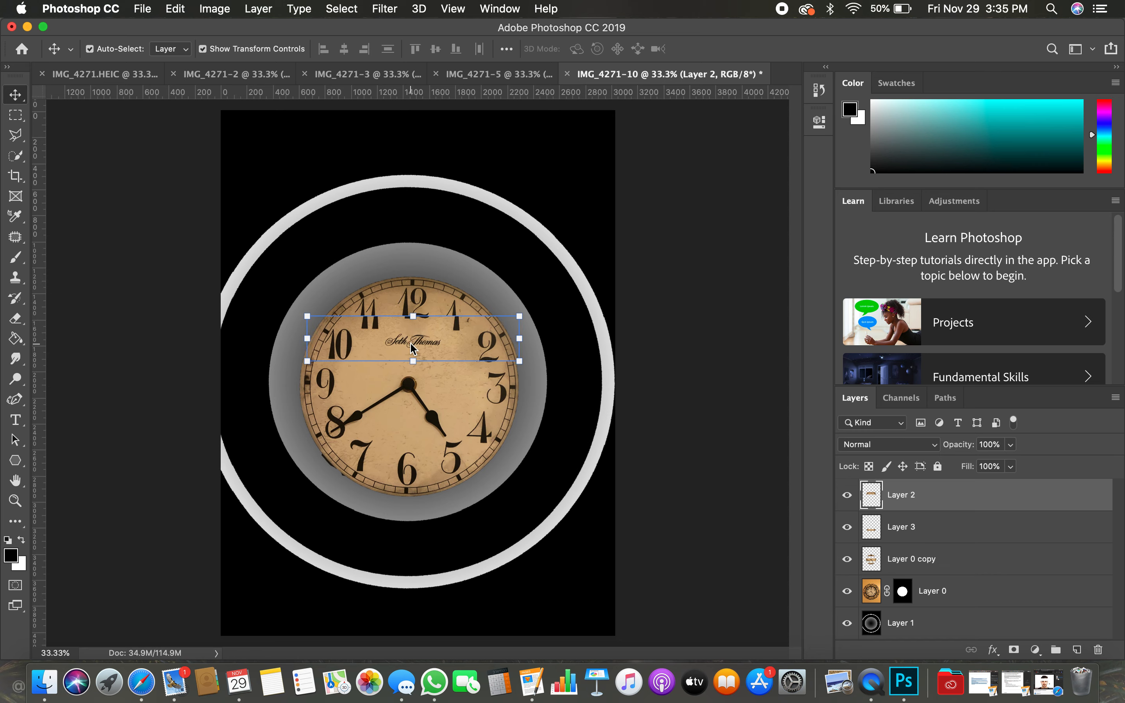
{"action": "key", "text": "shift+Right"}
{"action": "key", "text": "shift+Right"}
{"action": "key", "text": "shift+Right"}
{"action": "key", "text": "shift+Right"}
{"action": "key", "text": "shift+Right"}
{"action": "key", "text": "shift+Right"}
{"action": "key", "text": "shift+Right"}
{"action": "key", "text": "shift+Right"}
{"action": "key", "text": "shift+Right"}
{"action": "key", "text": "shift+Right"}
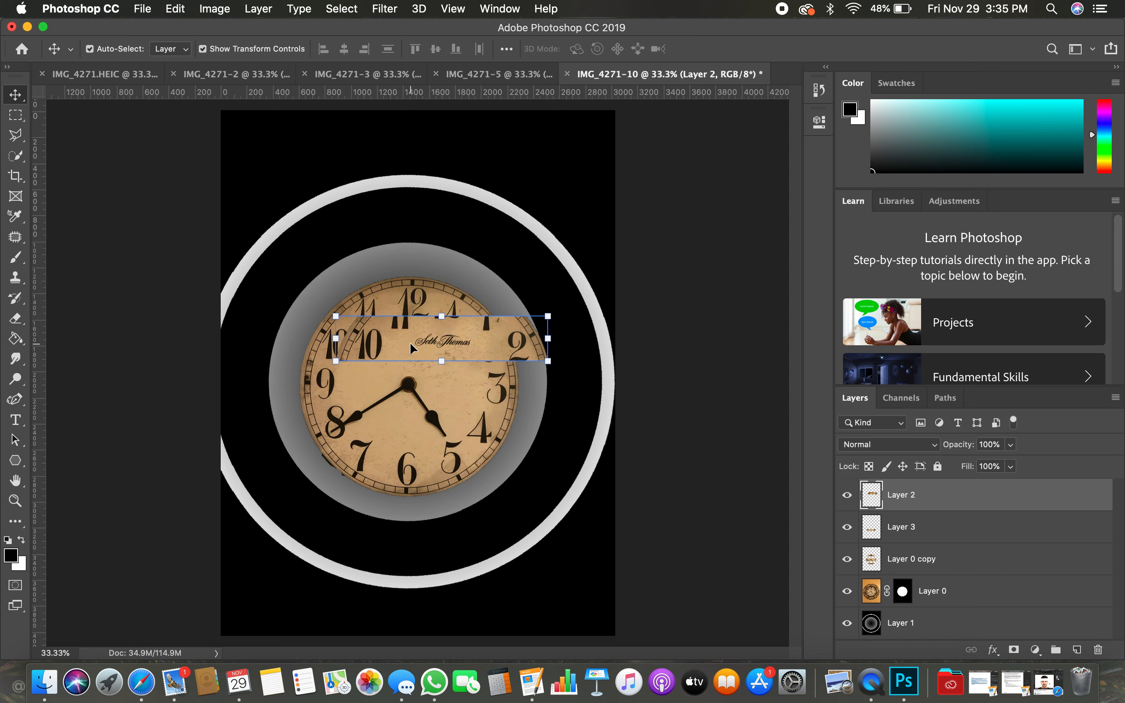
- Shift the lower clock strip on Layer 3 about 240 px to the left
{"action": "left_click", "coordinate": [941, 534]}
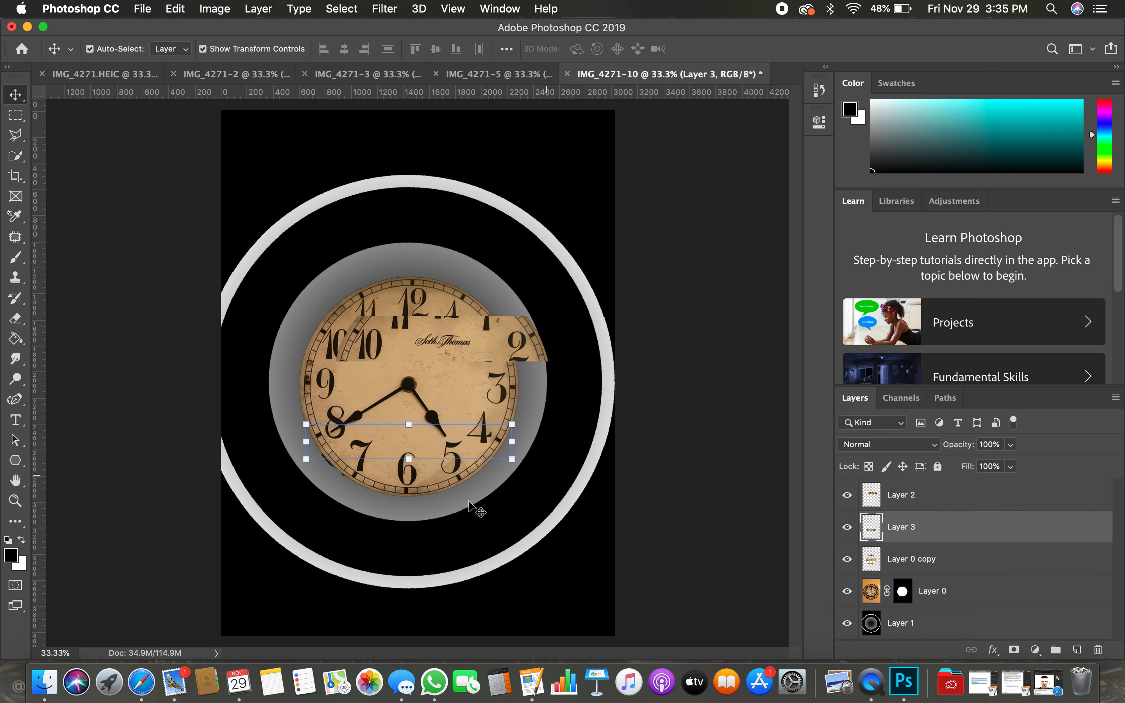
{"action": "key", "text": "shift+Left"}
{"action": "key", "text": "shift+Left"}
{"action": "key", "text": "shift+Left"}
{"action": "key", "text": "shift+Left"}
{"action": "key", "text": "shift+Left"}
{"action": "key", "text": "shift+Left"}
{"action": "key", "text": "shift+Left"}
{"action": "key", "text": "shift+Left"}
{"action": "key", "text": "shift+Left"}
{"action": "key", "text": "shift+Left"}
{"action": "key", "text": "shift+Left"}
{"action": "key", "text": "shift+Left"}
{"action": "key", "text": "shift+Left"}
{"action": "key", "text": "shift+Left"}
{"action": "key", "text": "shift+Left"}
{"action": "key", "text": "shift+Left"}
{"action": "key", "text": "shift+Left"}
{"action": "key", "text": "shift+Left"}
{"action": "key", "text": "shift+Left"}
{"action": "key", "text": "shift+Left"}
{"action": "key", "text": "shift+Left"}
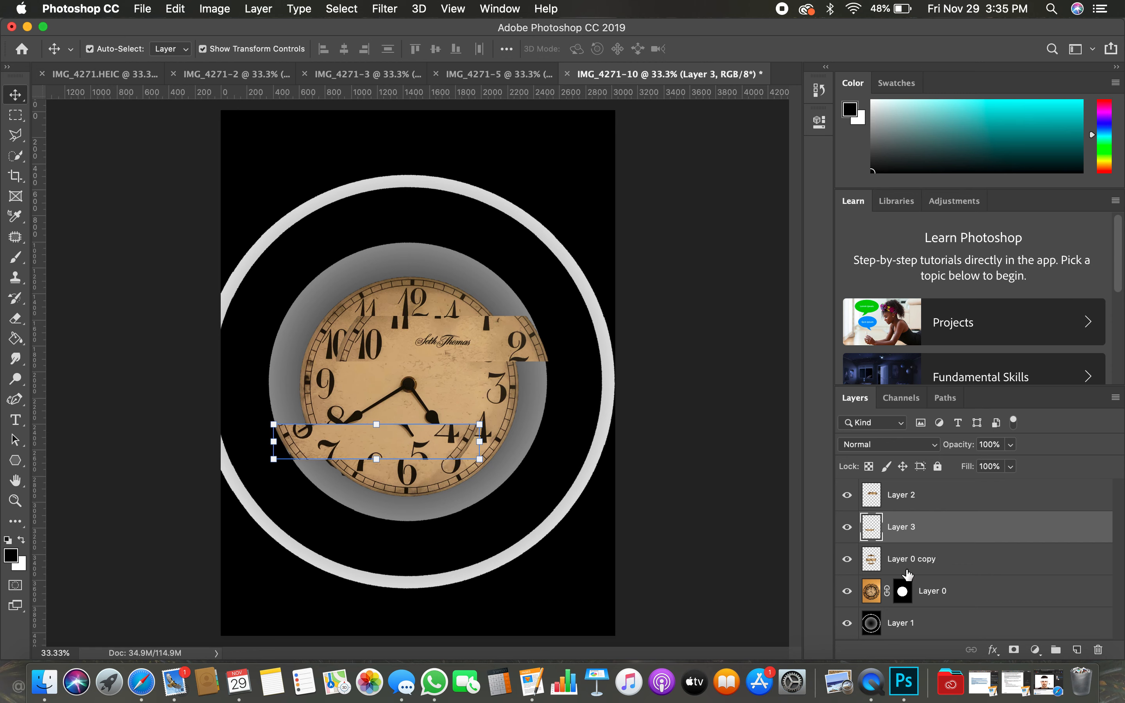
- Hide and delete the original masked clock layer, Layer 0, and leave no layer selected
{"action": "left_click", "coordinate": [949, 596]}
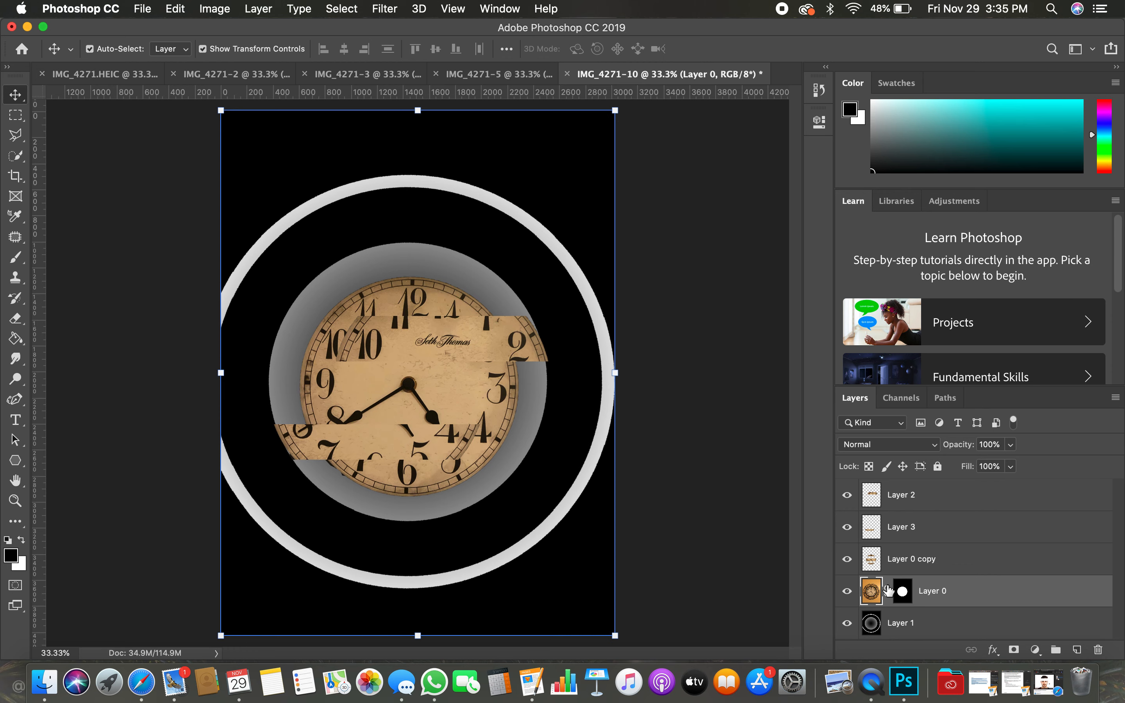
{"action": "left_click", "coordinate": [847, 593]}
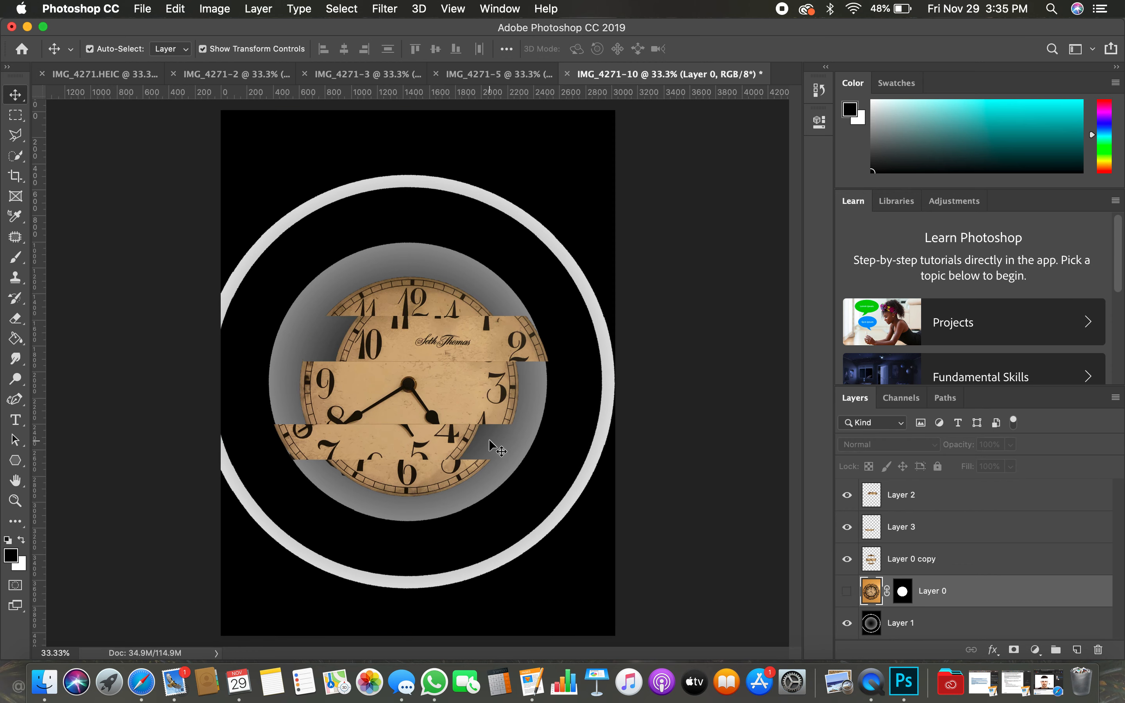
{"action": "left_click_drag", "start_coordinate": [929, 591], "coordinate": [1099, 651]}
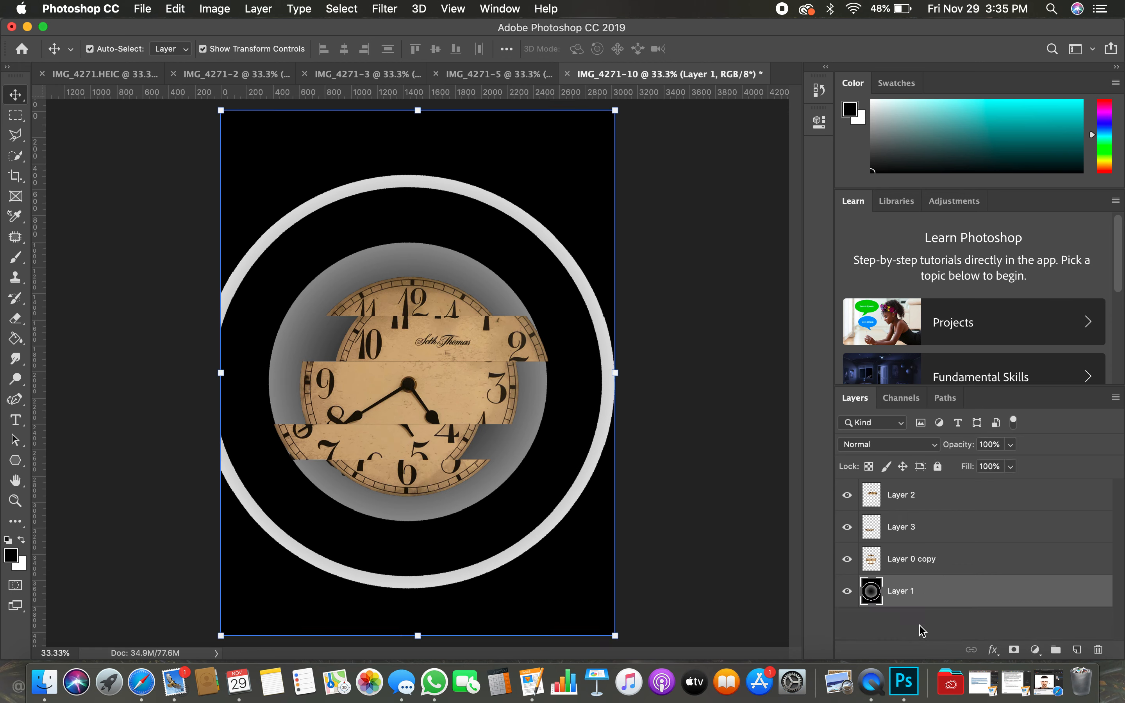
{"action": "left_click", "coordinate": [697, 598]}
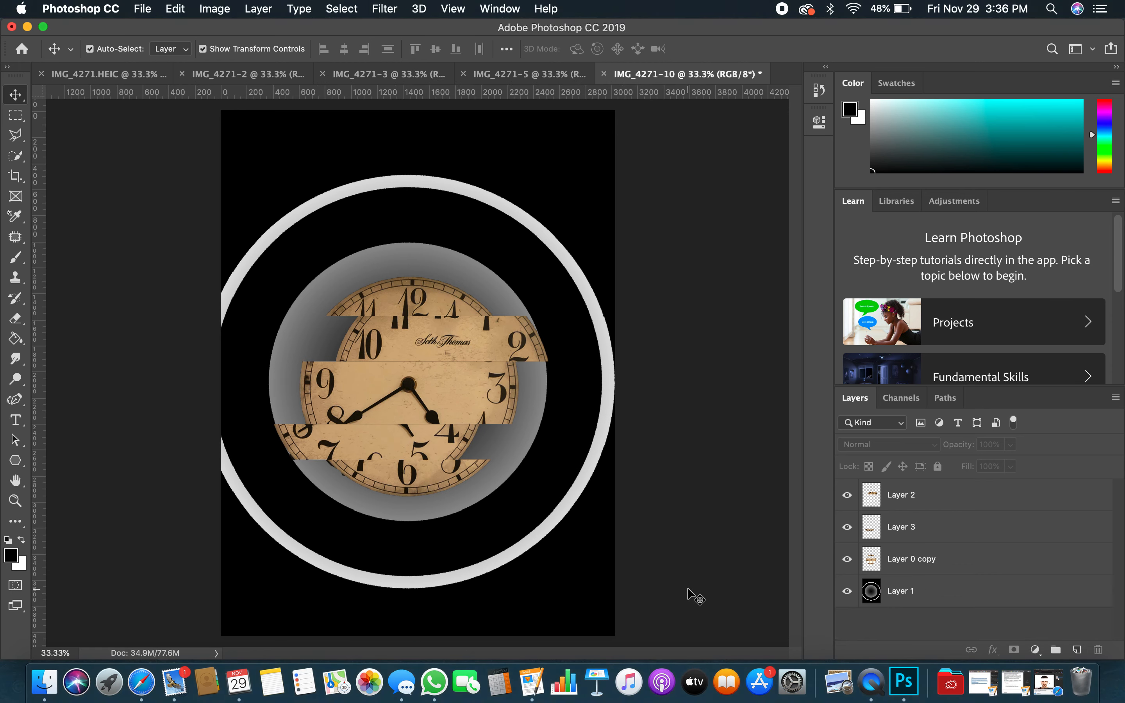